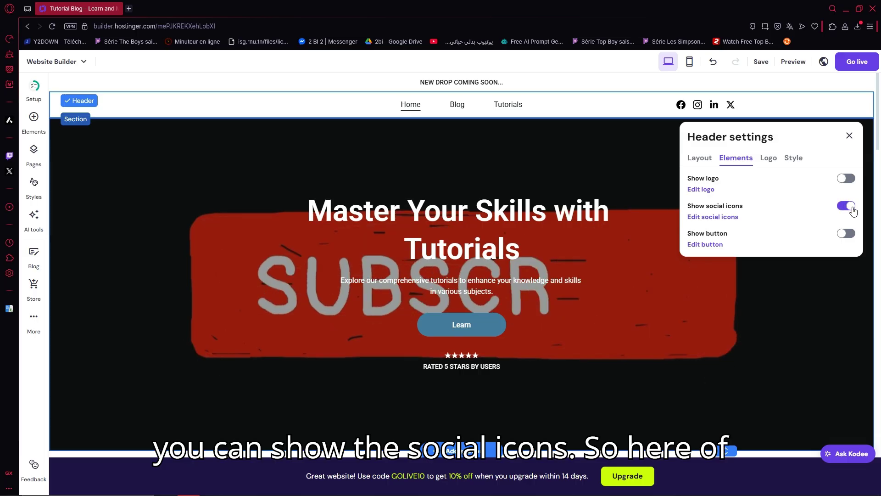
Step: Check the header's social icon editing options and hide the social icons in the header
{"action": "left_click", "coordinate": [716, 217]}
{"action": "scroll", "coordinate": [773, 365], "scroll_direction": "down", "scroll_amount": 2}
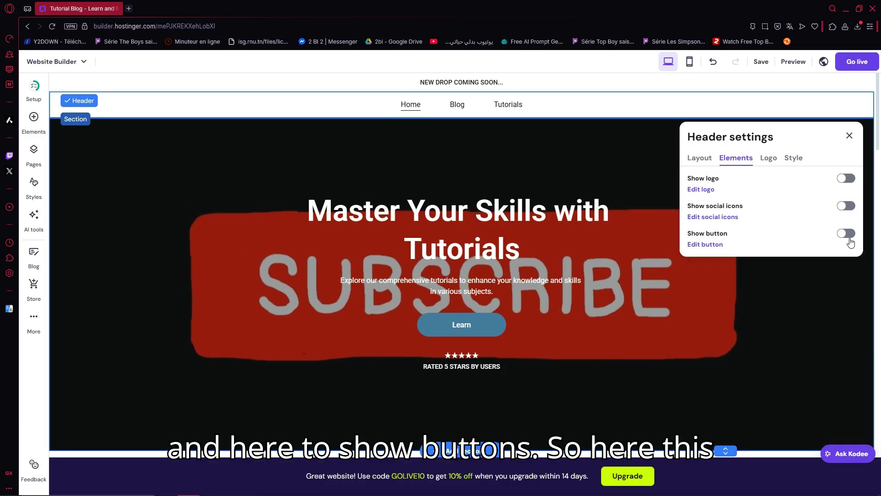
Step: Show the header button, hide it again, and close the header settings
{"action": "left_click", "coordinate": [847, 235]}
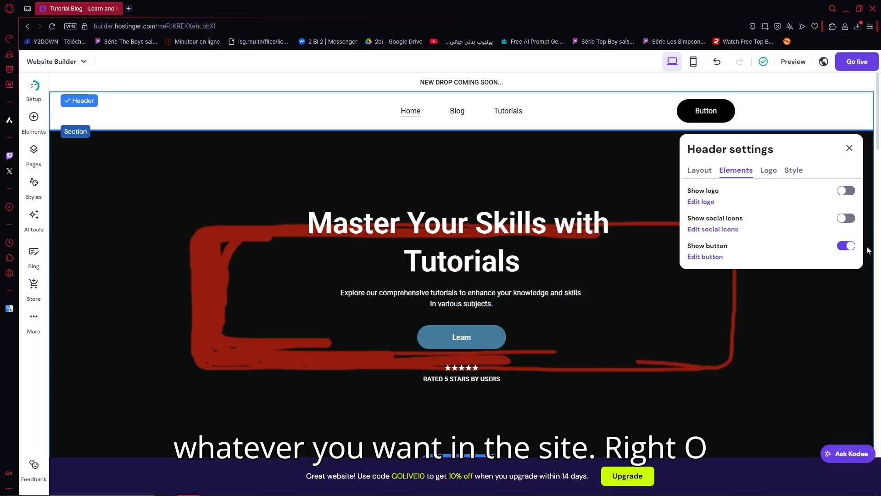
{"action": "left_click", "coordinate": [846, 245]}
{"action": "left_click", "coordinate": [849, 135]}
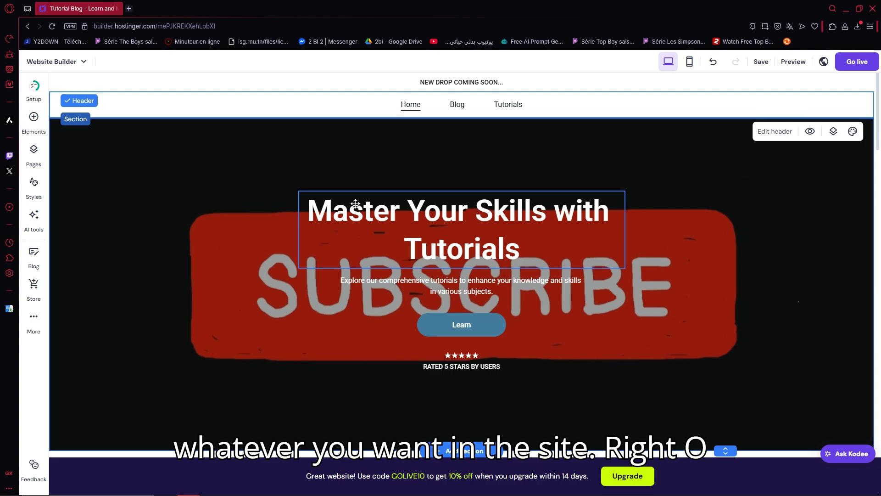
Step: Switch the hero section's background from video to image, briefly trying the color option as well
{"action": "left_click", "coordinate": [376, 155]}
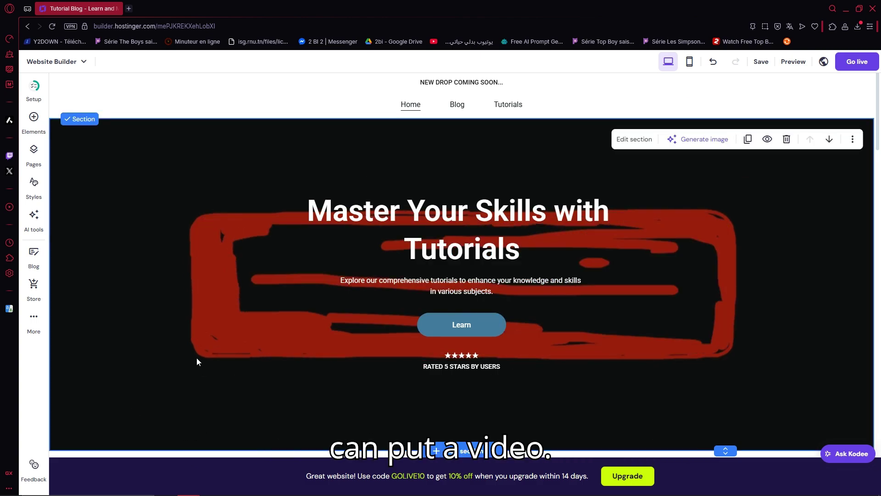
{"action": "left_click", "coordinate": [635, 139]}
{"action": "scroll", "coordinate": [816, 258], "scroll_direction": "down", "scroll_amount": 1}
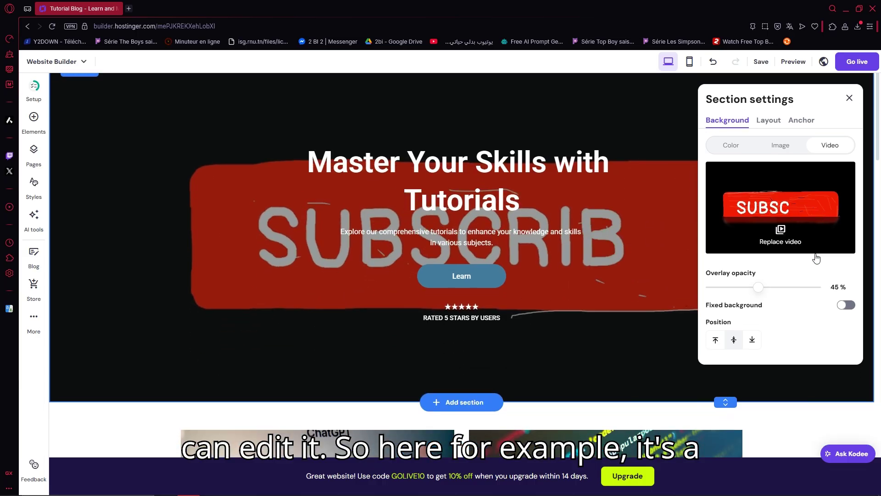
{"action": "scroll", "coordinate": [816, 259], "scroll_direction": "up", "scroll_amount": 1}
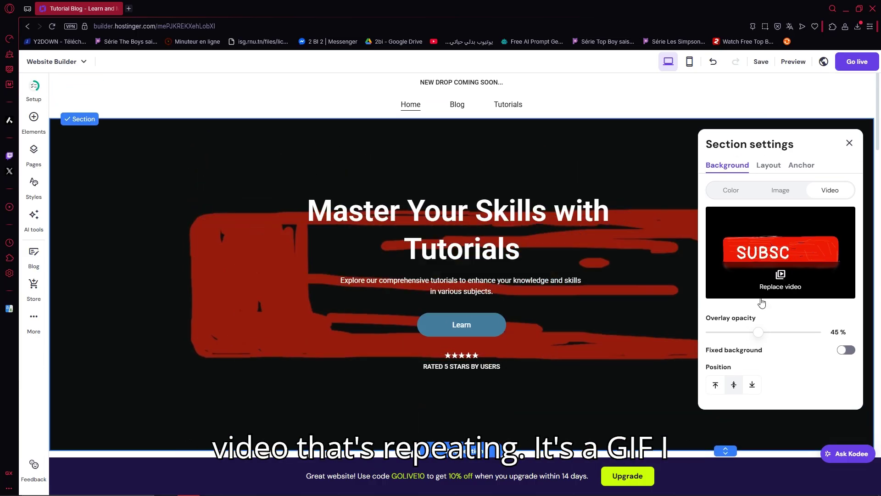
{"action": "scroll", "coordinate": [804, 274], "scroll_direction": "down", "scroll_amount": 1}
{"action": "scroll", "coordinate": [804, 274], "scroll_direction": "down", "scroll_amount": 1}
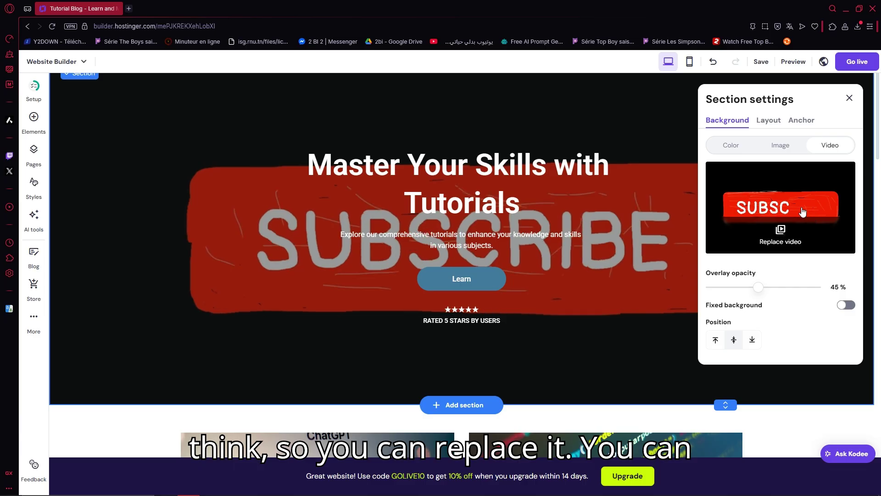
{"action": "scroll", "coordinate": [796, 222], "scroll_direction": "up", "scroll_amount": 1}
{"action": "scroll", "coordinate": [784, 147], "scroll_direction": "down", "scroll_amount": 1}
{"action": "left_click", "coordinate": [775, 152]}
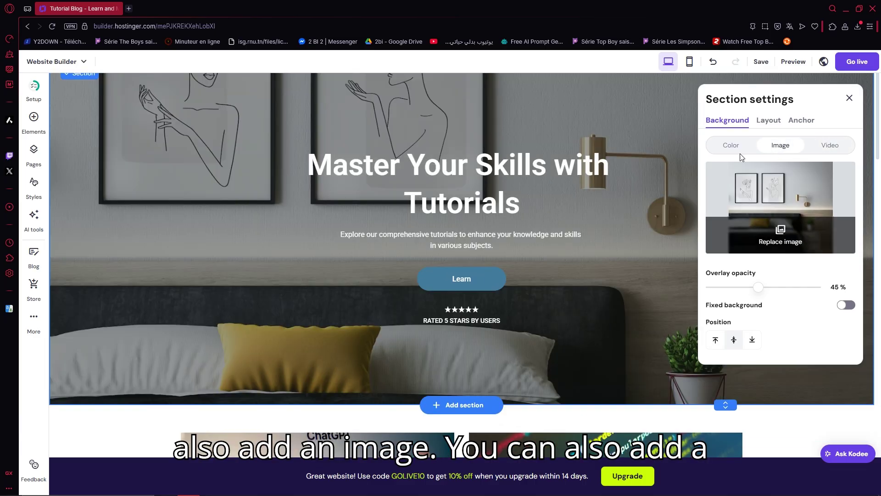
{"action": "left_click", "coordinate": [734, 146]}
{"action": "scroll", "coordinate": [787, 247], "scroll_direction": "up", "scroll_amount": 1}
{"action": "left_click", "coordinate": [787, 189]}
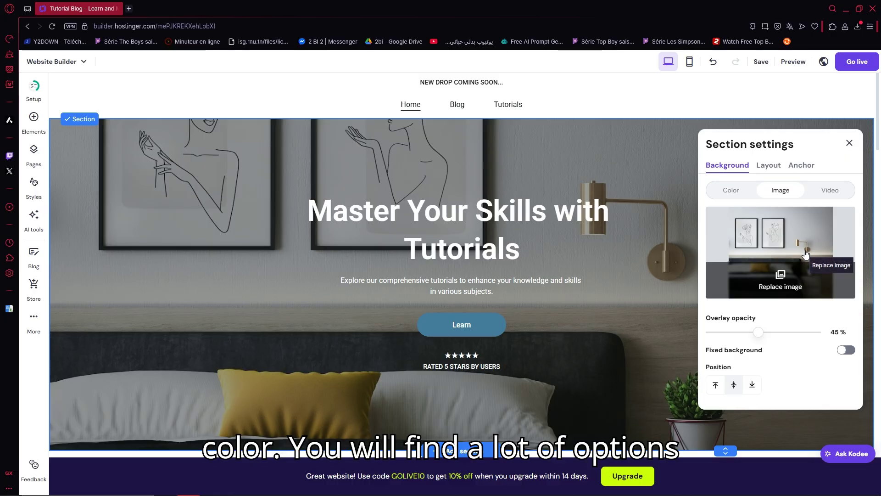
Step: Set the overlay opacity of the hero section's background image to 80%
{"action": "scroll", "coordinate": [806, 254], "scroll_direction": "down", "scroll_amount": 1}
{"action": "left_click_drag", "start_coordinate": [758, 286], "coordinate": [803, 288]}
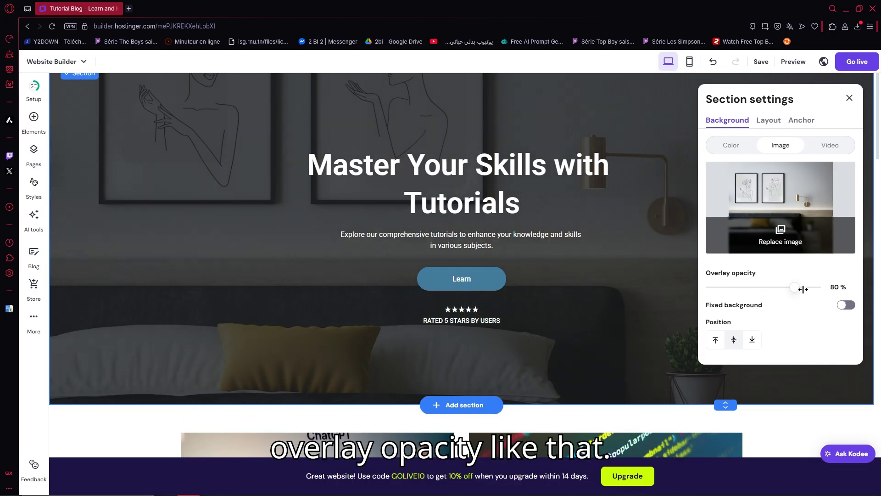
{"action": "scroll", "coordinate": [804, 288], "scroll_direction": "down", "scroll_amount": 2}
Step: Examine the hero section's layout options and its anchor settings
{"action": "scroll", "coordinate": [804, 287], "scroll_direction": "up", "scroll_amount": 3}
{"action": "left_click", "coordinate": [768, 165]}
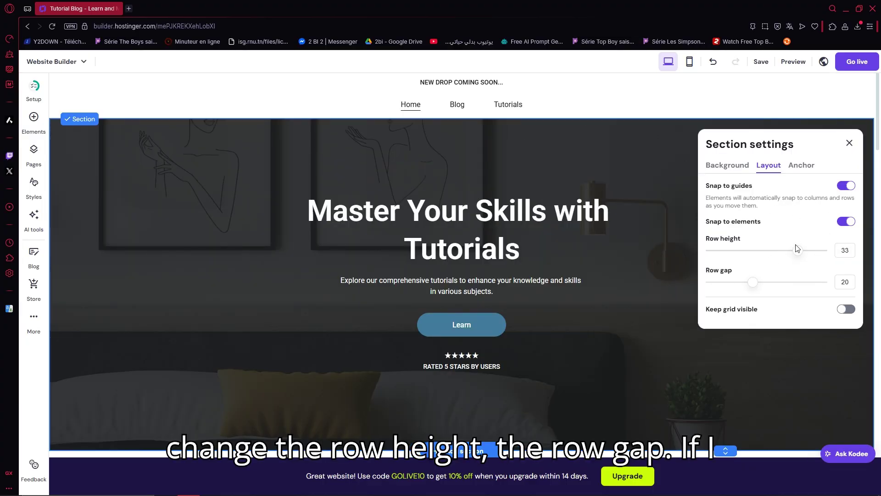
{"action": "left_click", "coordinate": [809, 166]}
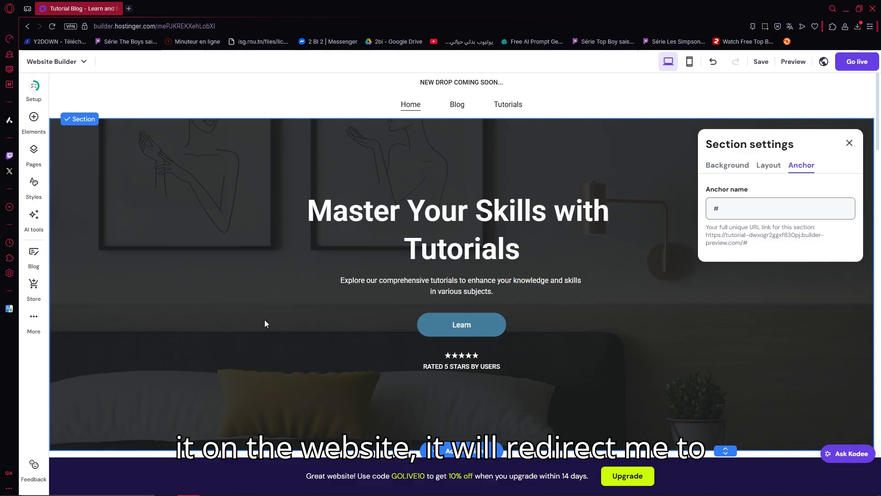
Step: Inspect the editing options of the hero section's heading, description, Learn button and star rating text
{"action": "left_click", "coordinate": [486, 227]}
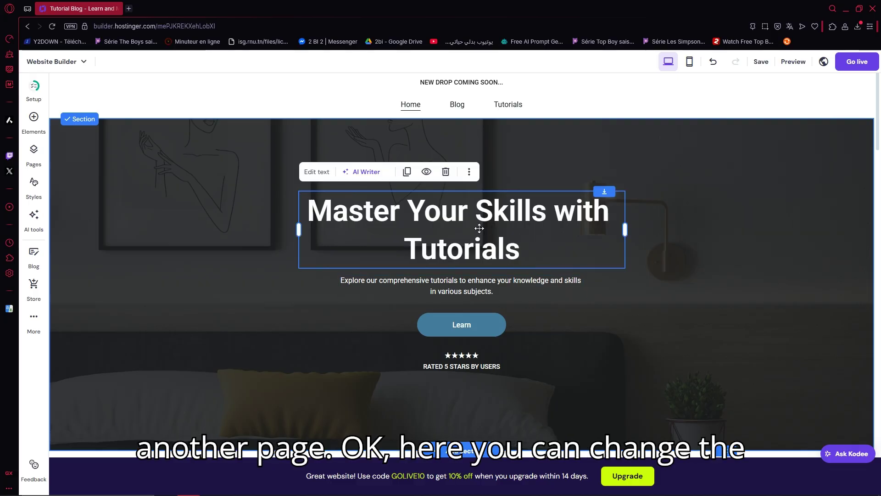
{"action": "left_click", "coordinate": [491, 292]}
{"action": "left_click", "coordinate": [516, 213]}
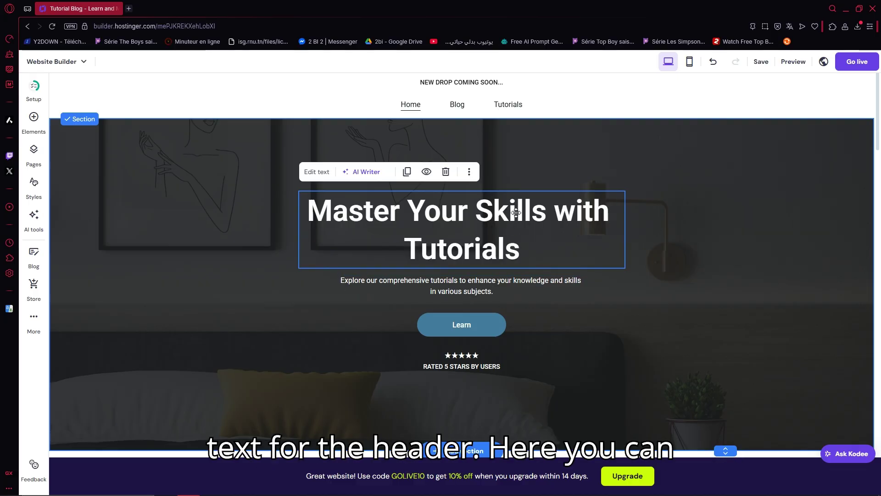
{"action": "left_click", "coordinate": [522, 283]}
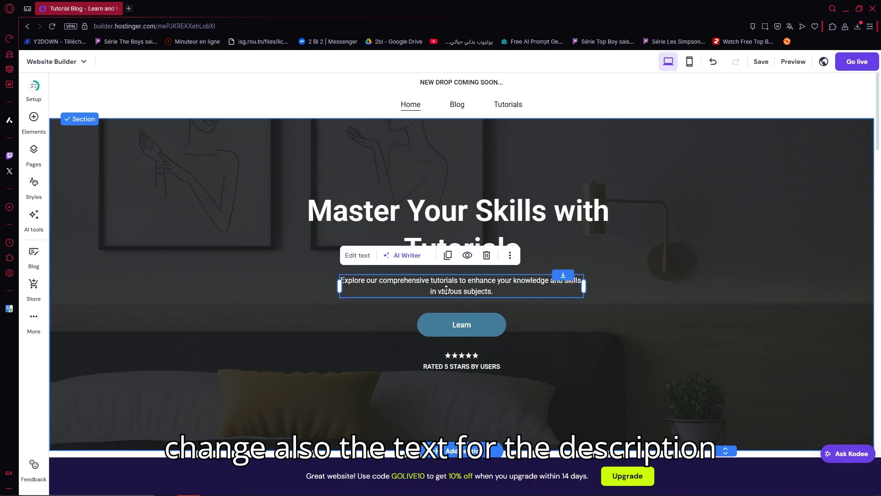
{"action": "left_click", "coordinate": [473, 305]}
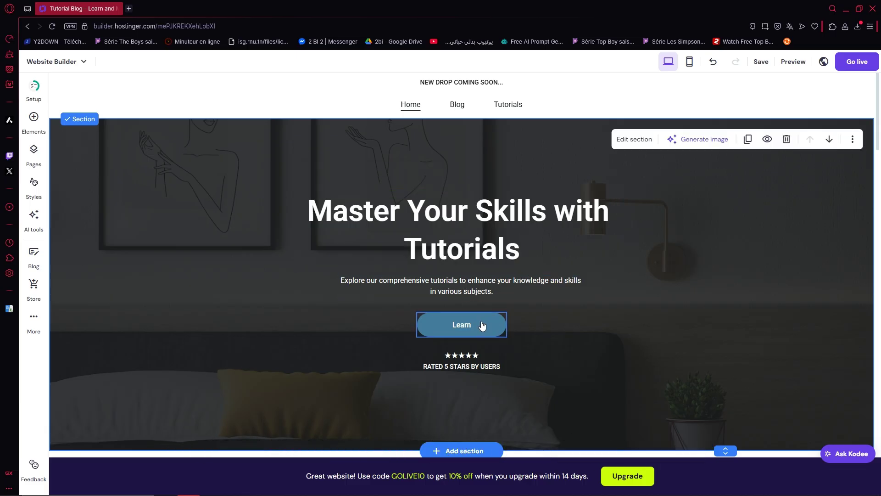
{"action": "left_click", "coordinate": [478, 330]}
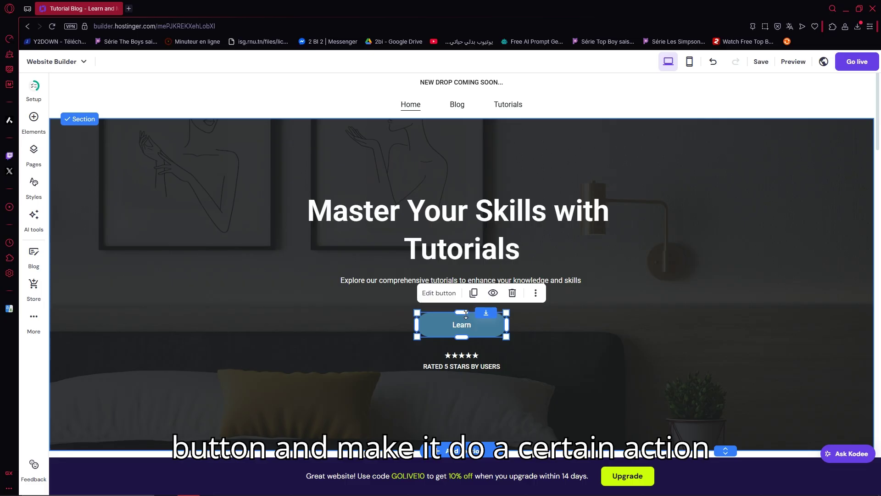
{"action": "left_click", "coordinate": [478, 356]}
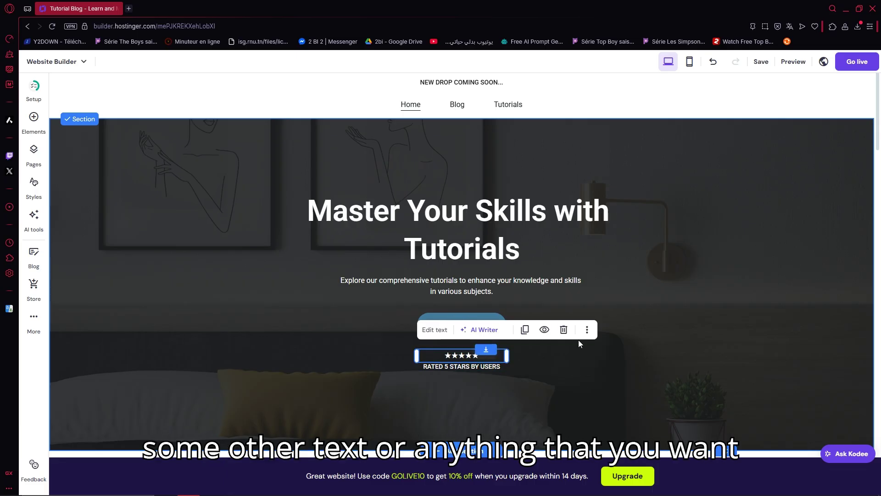
{"action": "left_click", "coordinate": [654, 375]}
{"action": "scroll", "coordinate": [657, 362], "scroll_direction": "down", "scroll_amount": 2}
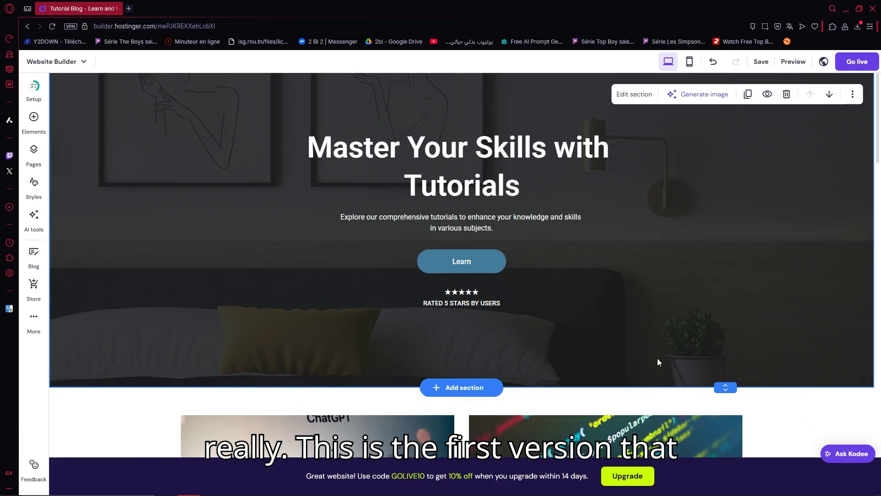
{"action": "scroll", "coordinate": [659, 362], "scroll_direction": "down", "scroll_amount": 1}
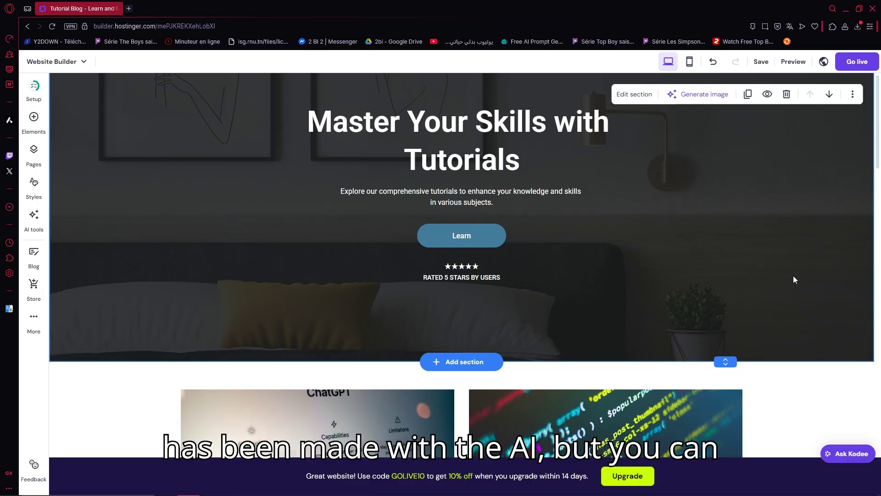
{"action": "scroll", "coordinate": [794, 275], "scroll_direction": "up", "scroll_amount": 3}
Step: Open the layout settings of the blog list below the hero section and increase its columns to 4
{"action": "scroll", "coordinate": [796, 225], "scroll_direction": "down", "scroll_amount": 10}
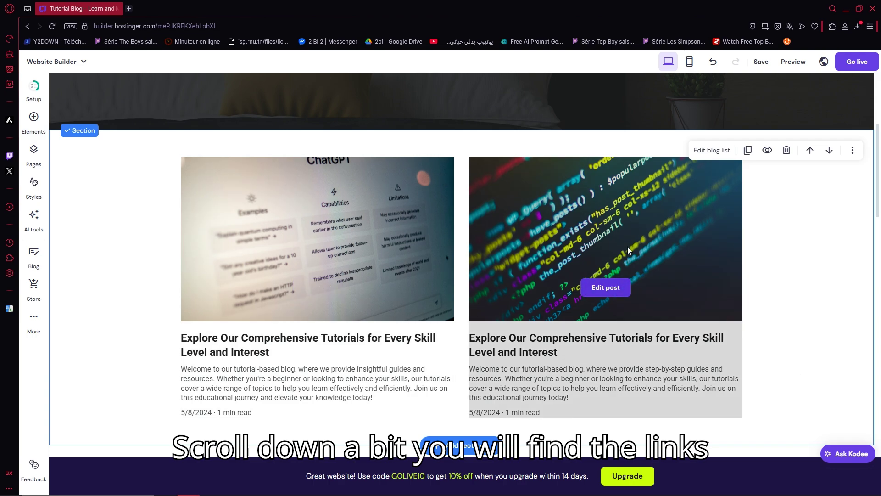
{"action": "scroll", "coordinate": [322, 238], "scroll_direction": "down", "scroll_amount": 3}
{"action": "scroll", "coordinate": [346, 230], "scroll_direction": "up", "scroll_amount": 2}
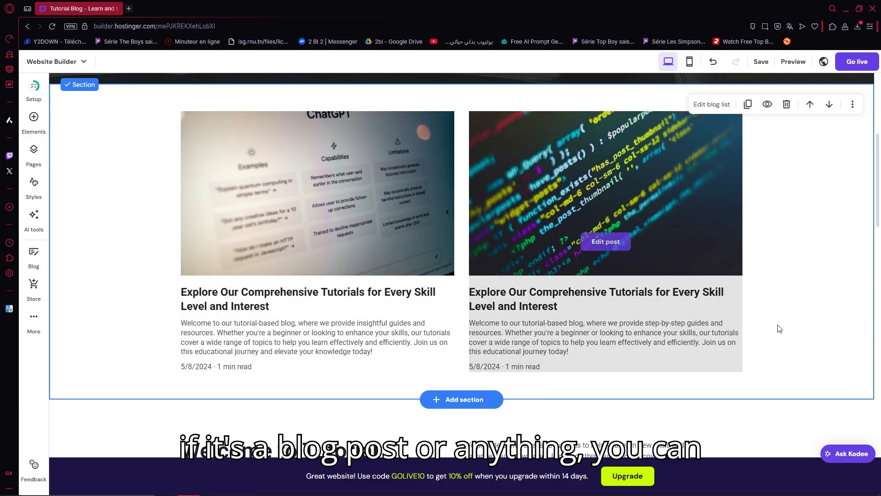
{"action": "scroll", "coordinate": [403, 286], "scroll_direction": "up", "scroll_amount": 2}
{"action": "scroll", "coordinate": [403, 285], "scroll_direction": "down", "scroll_amount": 2}
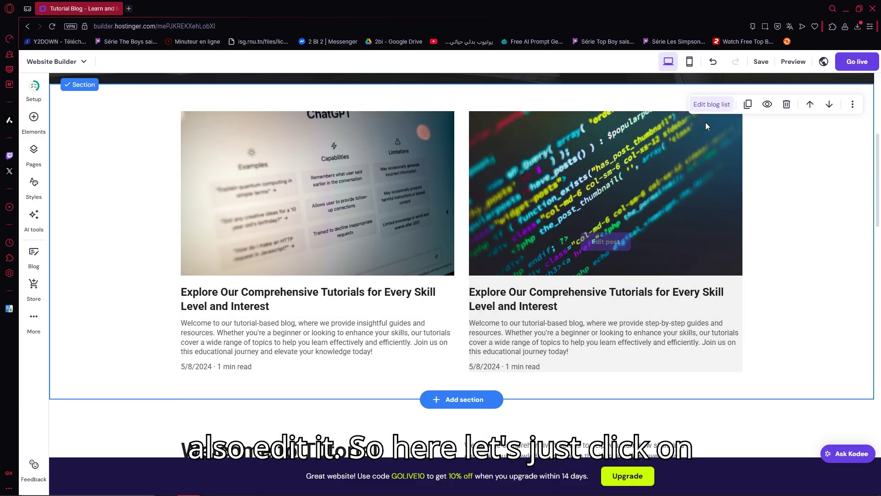
{"action": "left_click", "coordinate": [727, 108]}
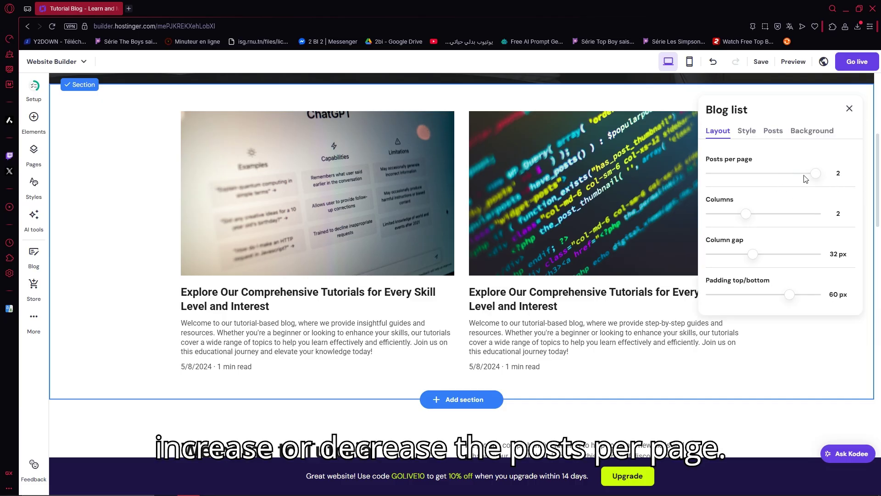
{"action": "mouse_move", "coordinate": [817, 174]}
{"action": "left_mouse_down"}
{"action": "mouse_move", "coordinate": [724, 173]}
{"action": "mouse_move", "coordinate": [815, 174]}
{"action": "left_mouse_up"}
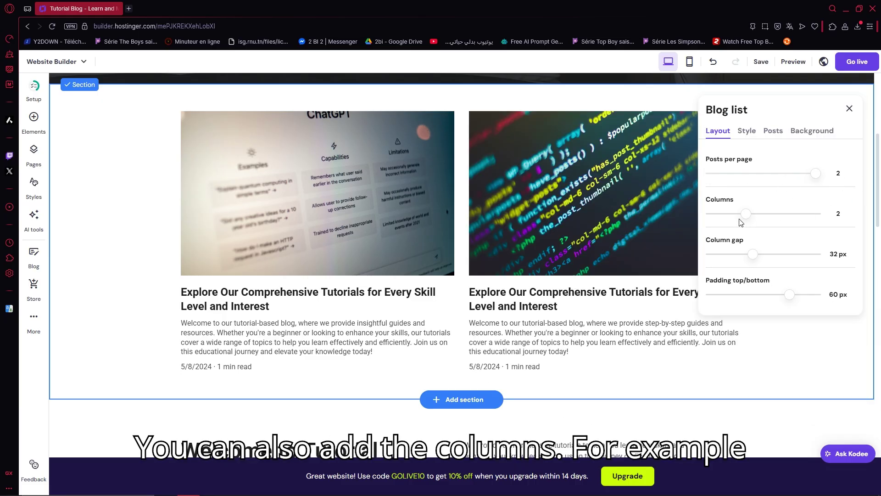
{"action": "left_click_drag", "start_coordinate": [760, 216], "coordinate": [838, 214]}
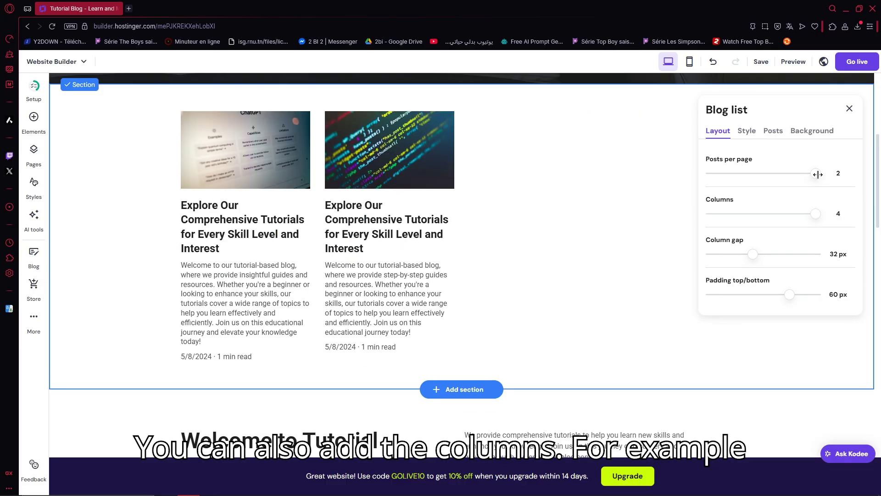
{"action": "mouse_move", "coordinate": [818, 175]}
{"action": "left_mouse_down"}
{"action": "mouse_move", "coordinate": [707, 175]}
{"action": "mouse_move", "coordinate": [833, 182]}
{"action": "left_mouse_up"}
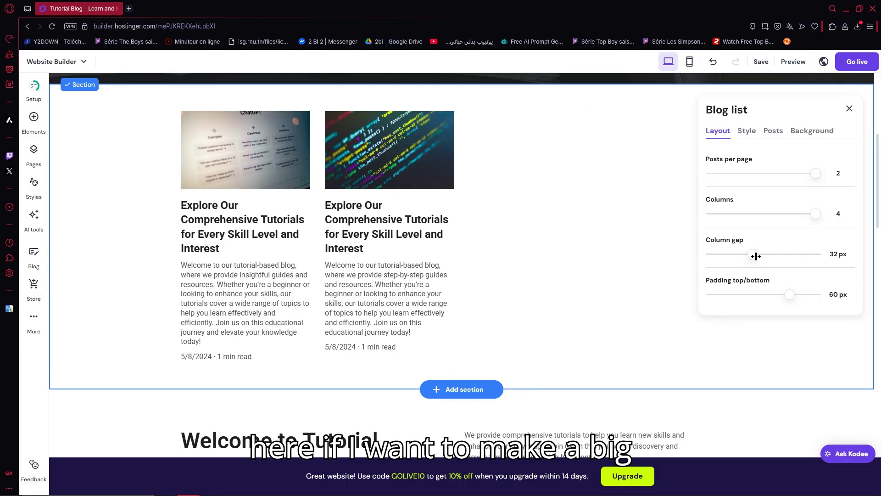
Step: Set the blog list's column gap to 36 px, its columns to 2 and its top/bottom padding to 48 px
{"action": "mouse_move", "coordinate": [756, 256]}
{"action": "left_mouse_down"}
{"action": "mouse_move", "coordinate": [867, 251]}
{"action": "mouse_move", "coordinate": [700, 246]}
{"action": "mouse_move", "coordinate": [778, 256]}
{"action": "mouse_move", "coordinate": [758, 258]}
{"action": "left_mouse_up"}
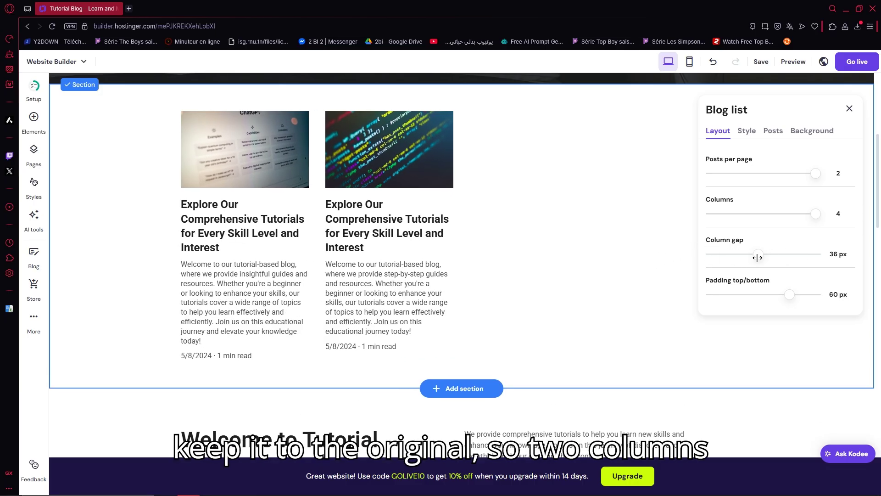
{"action": "left_click_drag", "start_coordinate": [803, 214], "coordinate": [731, 215]}
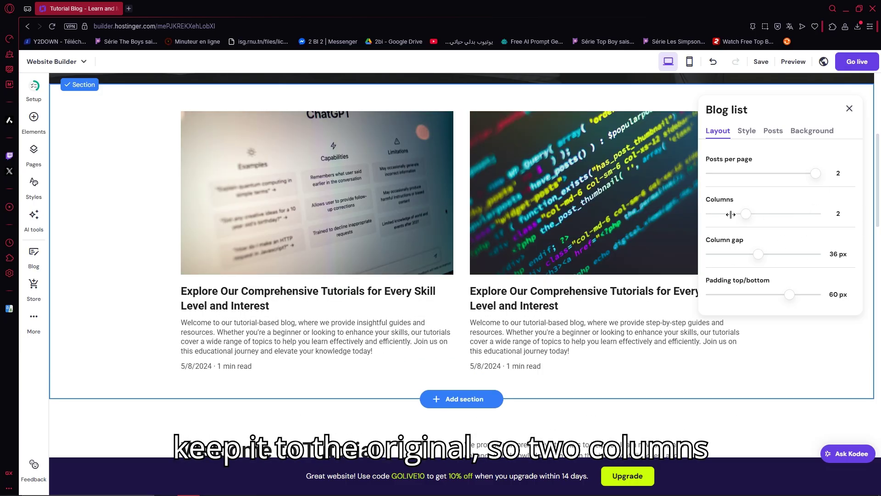
{"action": "mouse_move", "coordinate": [787, 294]}
{"action": "left_mouse_down"}
{"action": "mouse_move", "coordinate": [743, 296]}
{"action": "mouse_move", "coordinate": [804, 297]}
{"action": "mouse_move", "coordinate": [774, 295]}
{"action": "left_mouse_up"}
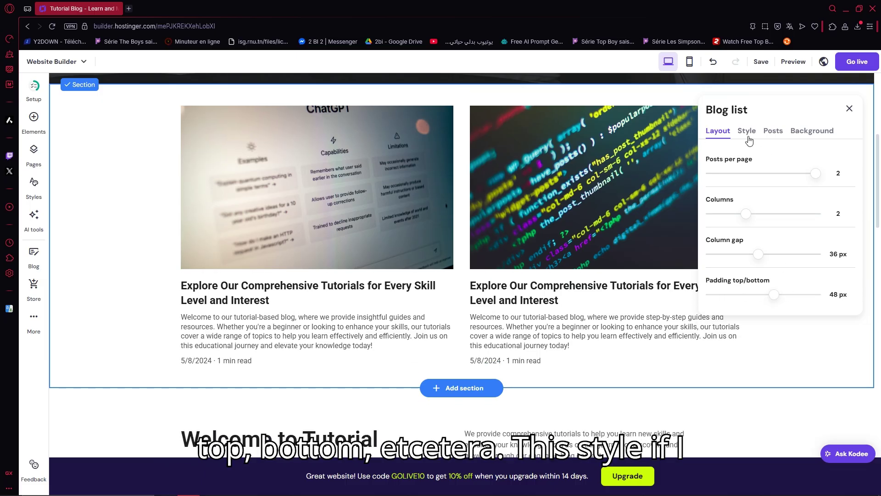
Step: Try light text colors on the blog list, return them to dark, and set the text size to 33
{"action": "left_click", "coordinate": [747, 132]}
{"action": "left_click", "coordinate": [745, 183]}
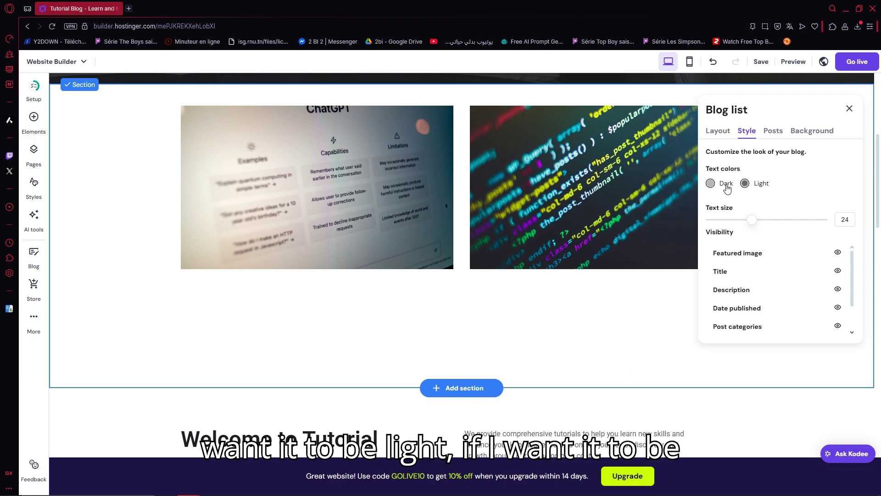
{"action": "left_click", "coordinate": [711, 184]}
{"action": "left_click_drag", "start_coordinate": [752, 219], "coordinate": [778, 220]}
Step: Review the blog list's element visibility options, post selection settings and background settings
{"action": "scroll", "coordinate": [780, 284], "scroll_direction": "down", "scroll_amount": 2}
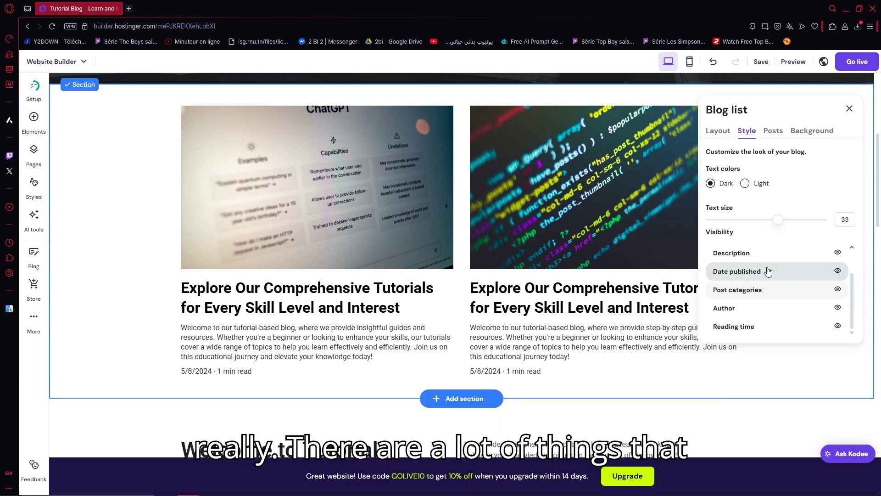
{"action": "scroll", "coordinate": [790, 287], "scroll_direction": "up", "scroll_amount": 2}
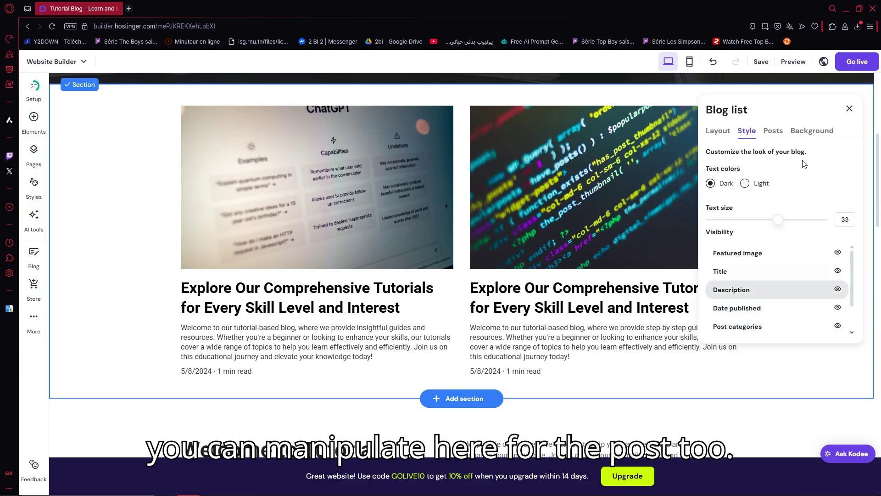
{"action": "left_click", "coordinate": [780, 133]}
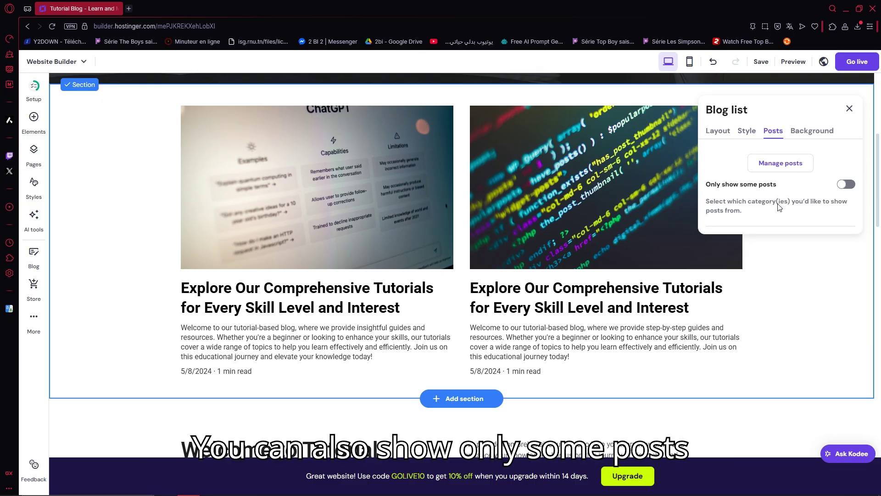
{"action": "left_click", "coordinate": [812, 130]}
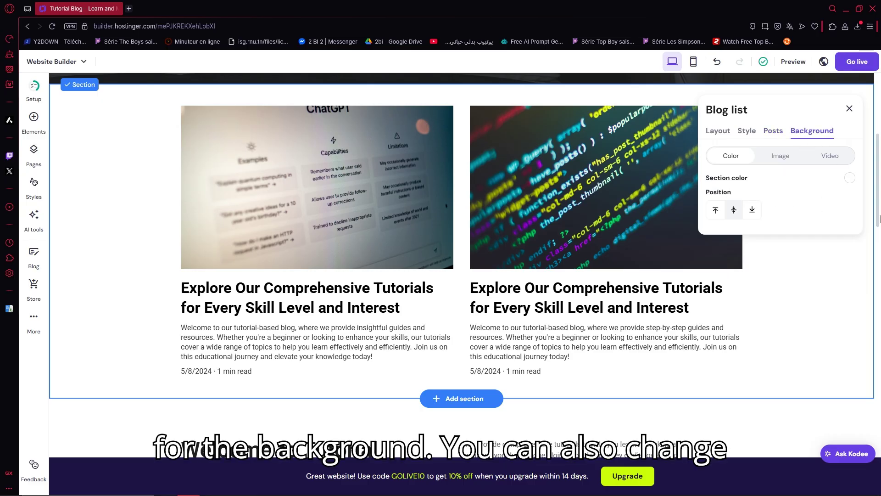
Step: Try an image background on the blog list section, set it to the ocean waves video, and close the settings
{"action": "left_click", "coordinate": [793, 159]}
{"action": "left_click", "coordinate": [818, 157]}
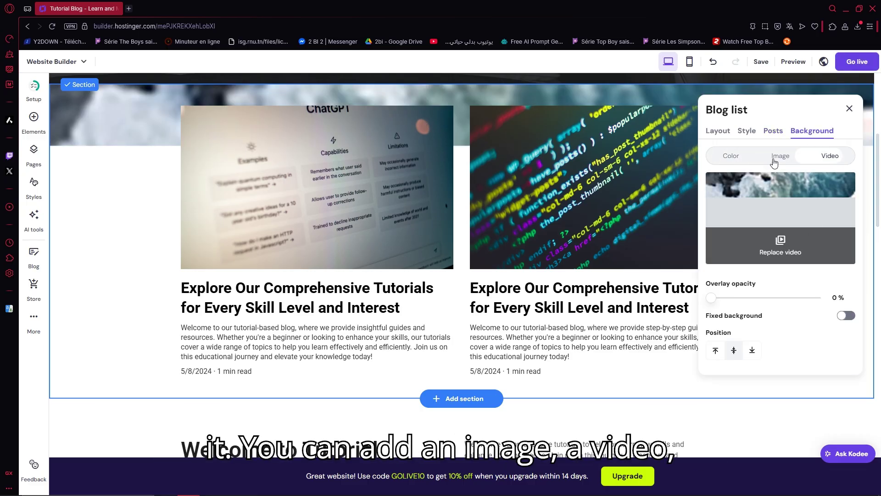
{"action": "left_click", "coordinate": [777, 158]}
{"action": "left_click", "coordinate": [829, 156]}
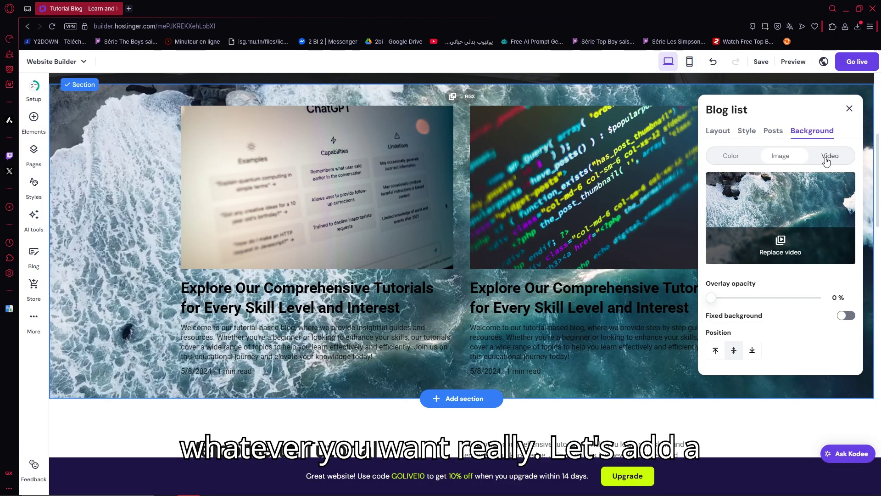
{"action": "scroll", "coordinate": [425, 252], "scroll_direction": "down", "scroll_amount": 6}
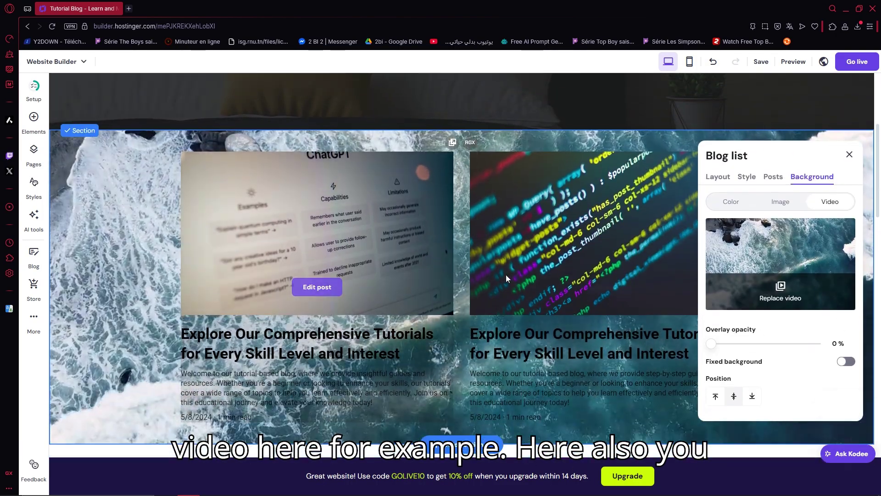
{"action": "scroll", "coordinate": [379, 178], "scroll_direction": "down", "scroll_amount": 3}
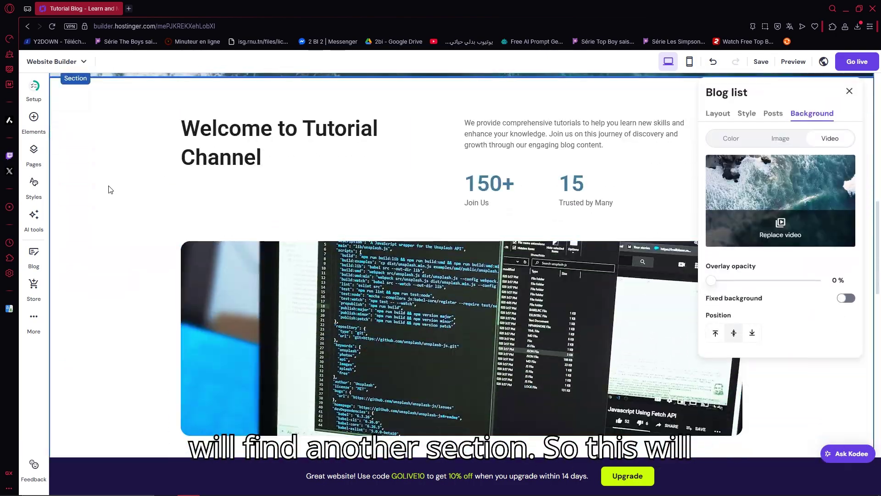
{"action": "left_click", "coordinate": [110, 189]}
Step: Move the "Welcome to Tutorial Channel" heading slightly down and its description paragraph slightly to the right
{"action": "scroll", "coordinate": [550, 248], "scroll_direction": "up", "scroll_amount": 6}
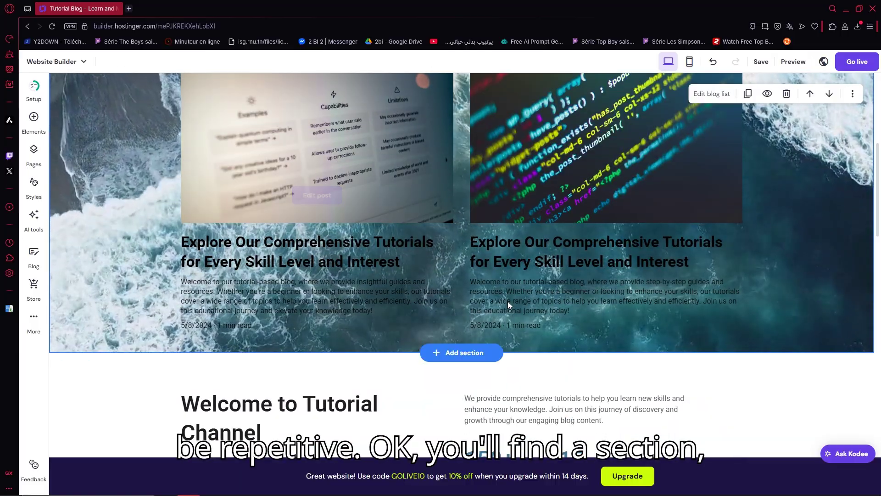
{"action": "scroll", "coordinate": [116, 175], "scroll_direction": "down", "scroll_amount": 3}
{"action": "scroll", "coordinate": [234, 259], "scroll_direction": "down", "scroll_amount": 15}
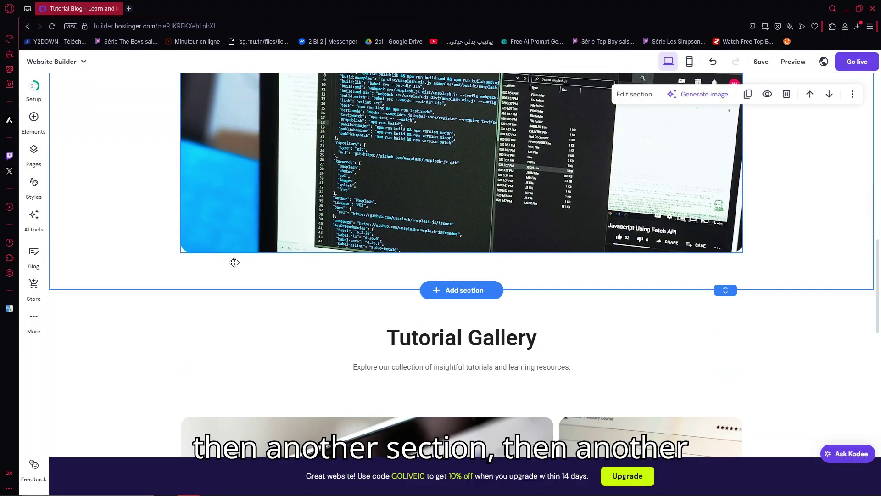
{"action": "scroll", "coordinate": [335, 239], "scroll_direction": "up", "scroll_amount": 5}
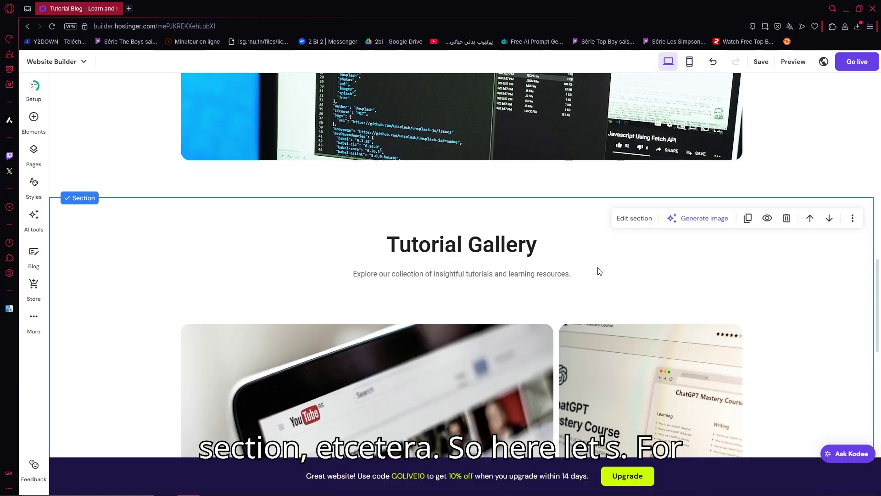
{"action": "scroll", "coordinate": [354, 222], "scroll_direction": "up", "scroll_amount": 6}
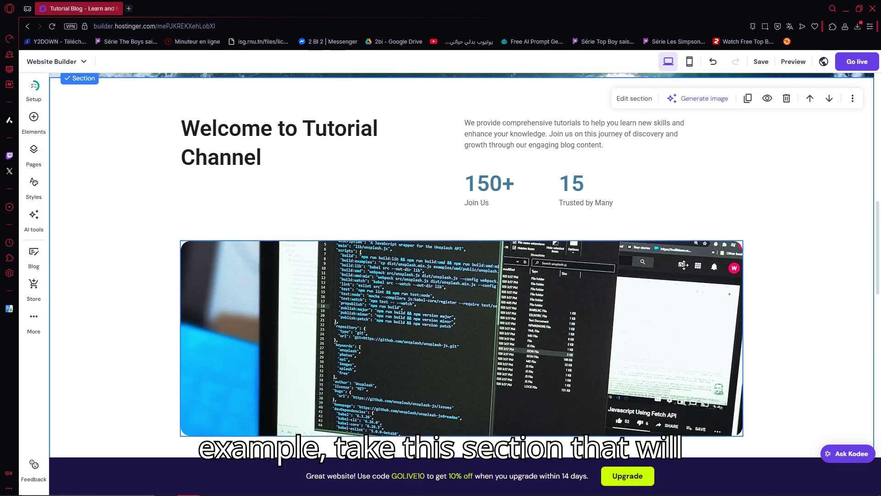
{"action": "left_click", "coordinate": [234, 146]}
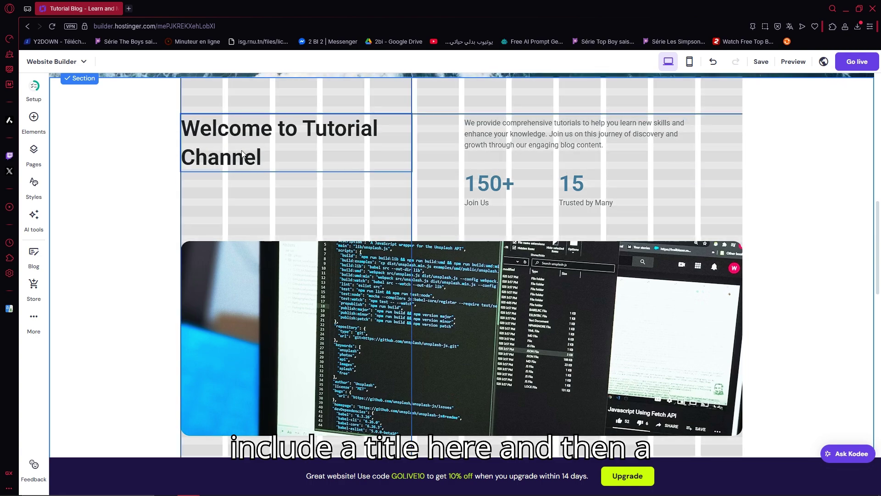
{"action": "left_click_drag", "start_coordinate": [234, 146], "coordinate": [516, 138]}
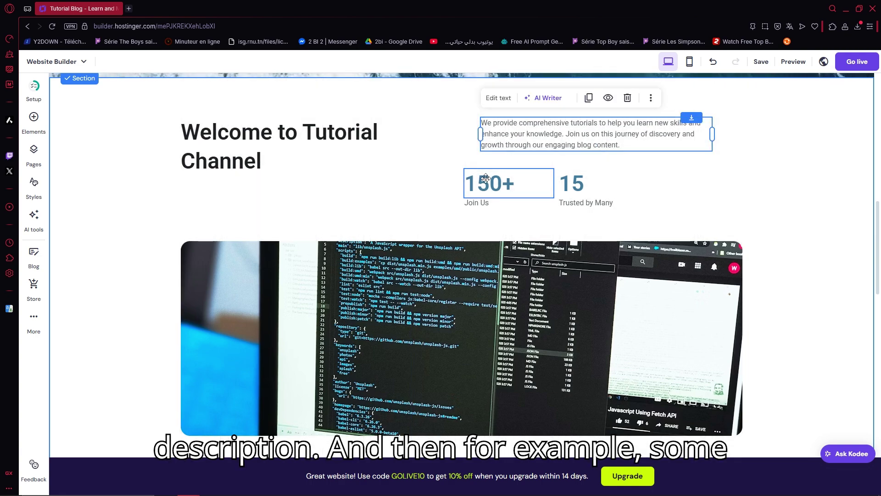
Step: Shift the 150+ and 15 statistics and their "Join Us" and "Trusted by Many" labels to the right, keeping each label under its number
{"action": "left_click", "coordinate": [572, 183]}
{"action": "left_click_drag", "start_coordinate": [572, 184], "coordinate": [539, 183]}
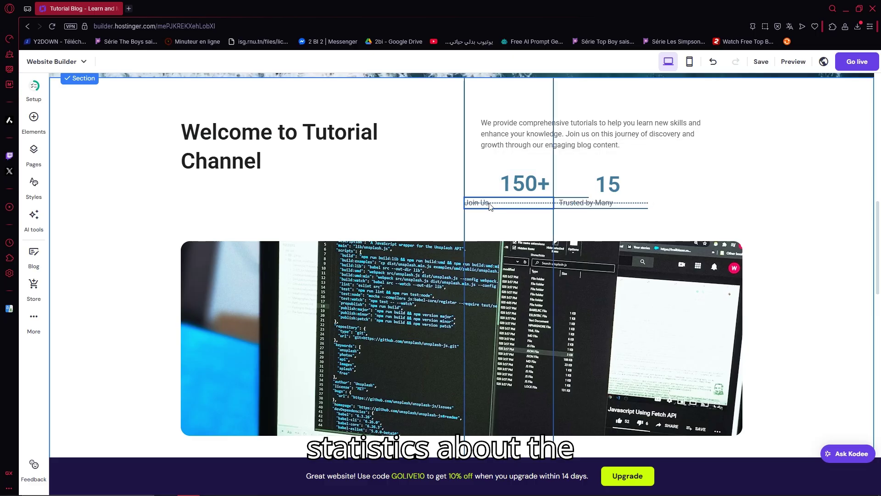
{"action": "left_click_drag", "start_coordinate": [477, 203], "coordinate": [519, 202]}
{"action": "left_click_drag", "start_coordinate": [591, 200], "coordinate": [651, 212]}
Step: Examine the remaining home page sections from the welcome image through the gallery to the footer, and review the available AI tools
{"action": "scroll", "coordinate": [803, 193], "scroll_direction": "down", "scroll_amount": 5}
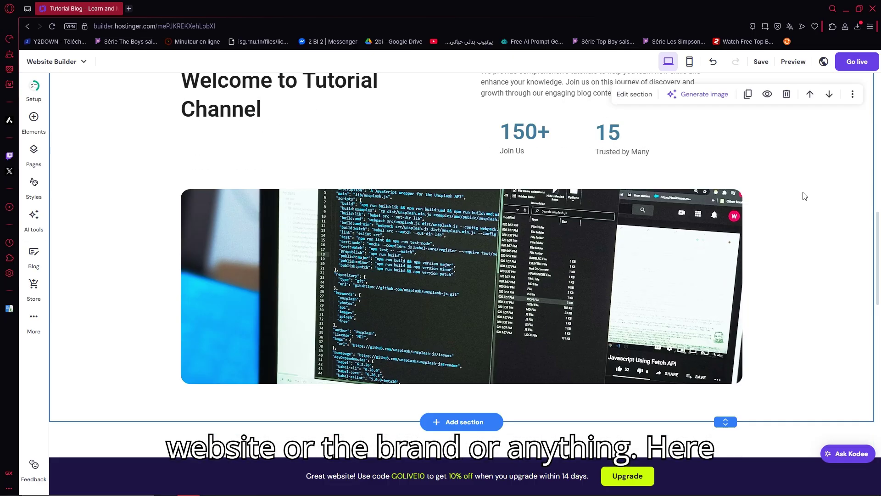
{"action": "scroll", "coordinate": [484, 152], "scroll_direction": "up", "scroll_amount": 1}
{"action": "scroll", "coordinate": [420, 190], "scroll_direction": "down", "scroll_amount": 5}
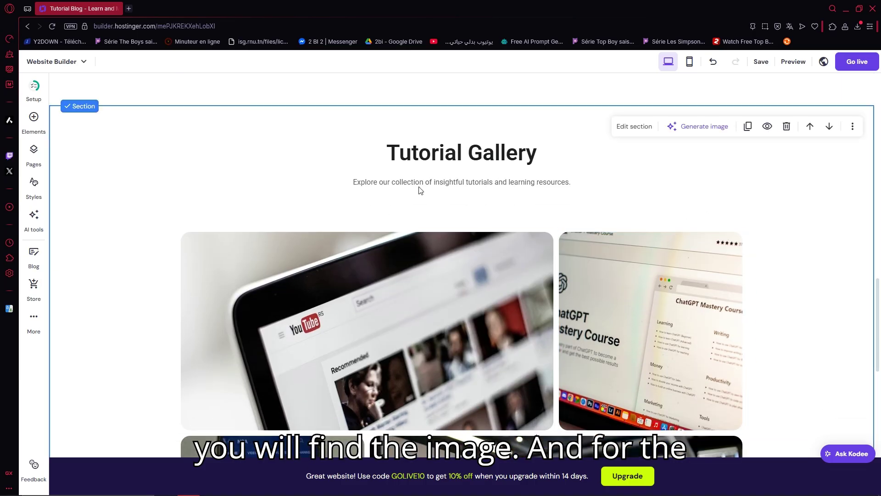
{"action": "scroll", "coordinate": [581, 212], "scroll_direction": "down", "scroll_amount": 10}
{"action": "scroll", "coordinate": [778, 291], "scroll_direction": "up", "scroll_amount": 6}
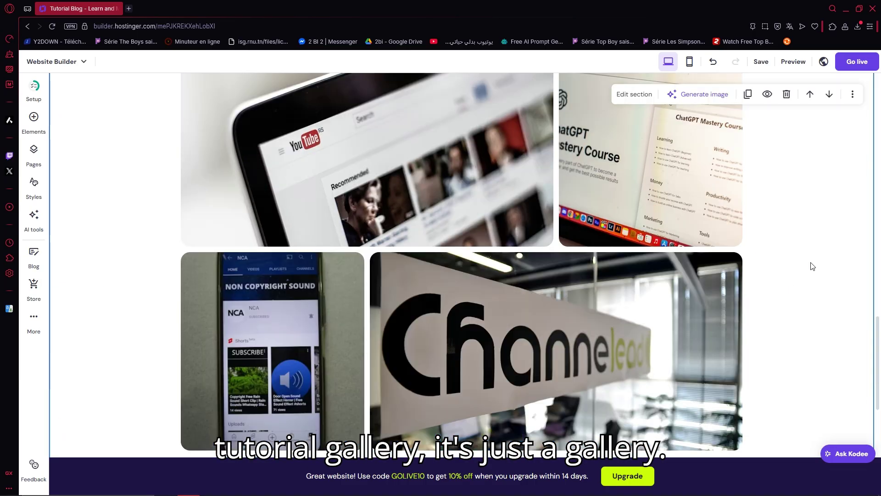
{"action": "scroll", "coordinate": [810, 262], "scroll_direction": "down", "scroll_amount": 9}
{"action": "scroll", "coordinate": [782, 261], "scroll_direction": "up", "scroll_amount": 1}
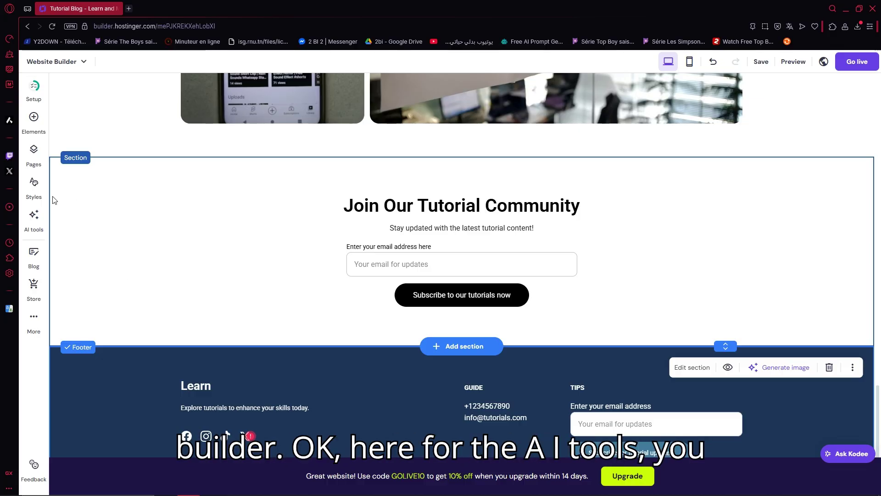
{"action": "left_click", "coordinate": [34, 231]}
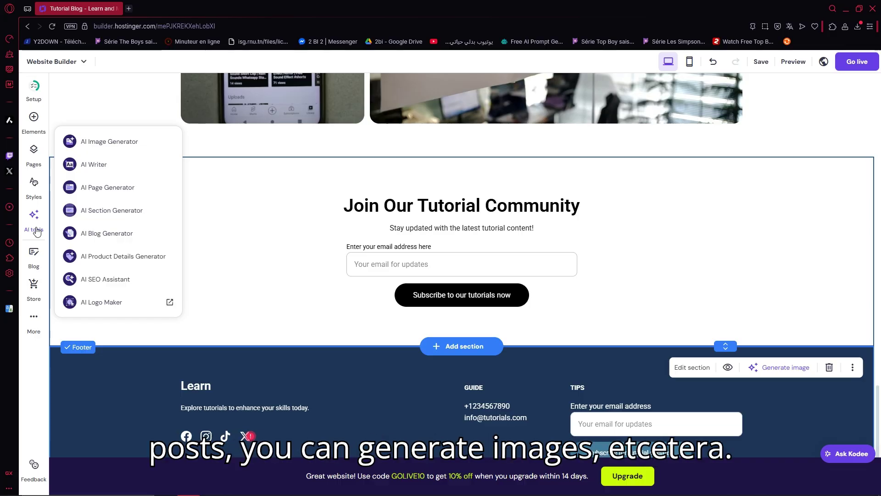
{"action": "left_click", "coordinate": [289, 320]}
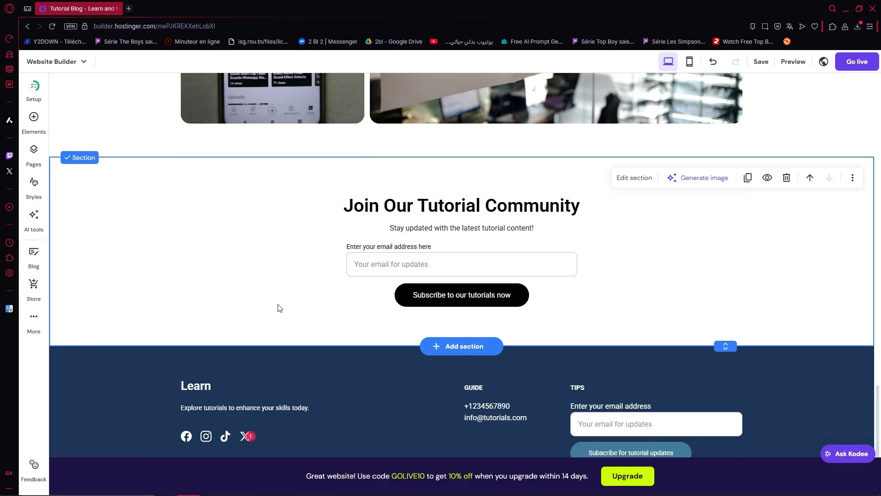
Step: Browse the site's pages, open the Tutorials page, and review the elements that can be added to it
{"action": "left_click", "coordinate": [31, 151]}
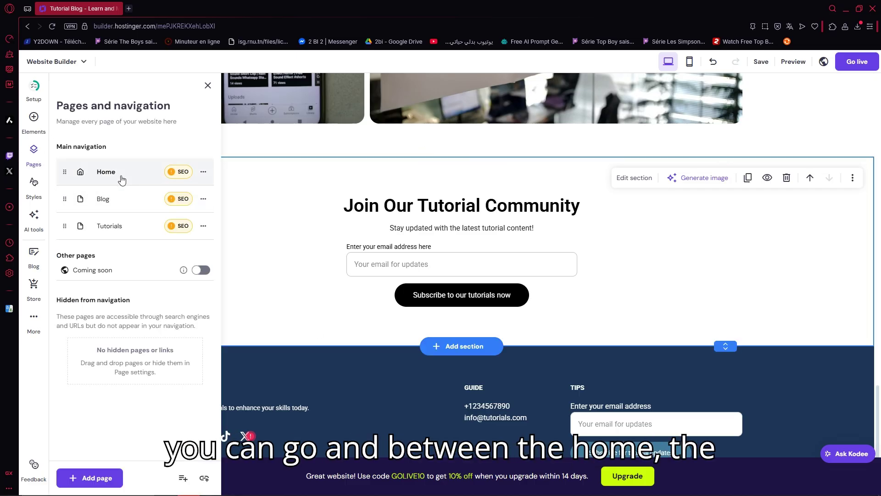
{"action": "left_click", "coordinate": [117, 200]}
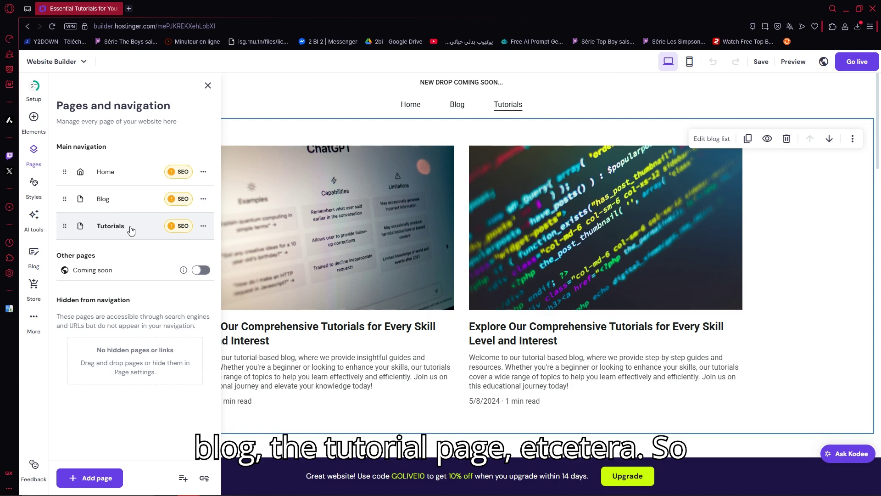
{"action": "scroll", "coordinate": [472, 118], "scroll_direction": "down", "scroll_amount": 3}
{"action": "left_click", "coordinate": [33, 118]}
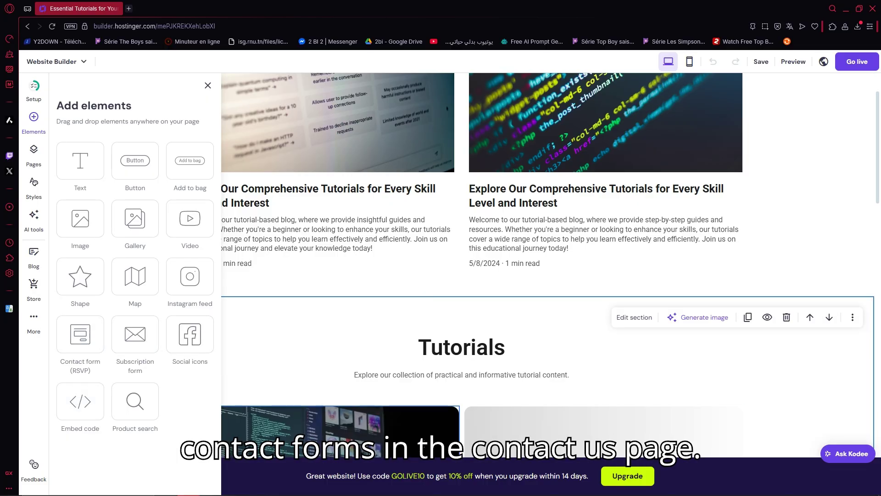
{"action": "left_click", "coordinate": [259, 364]}
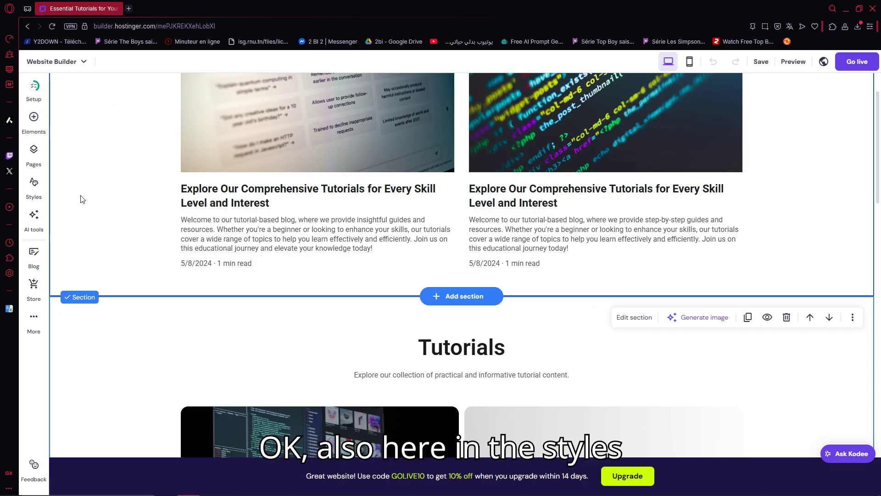
Step: Review the website-wide style settings for colors, fonts, buttons and animations
{"action": "left_click", "coordinate": [34, 186]}
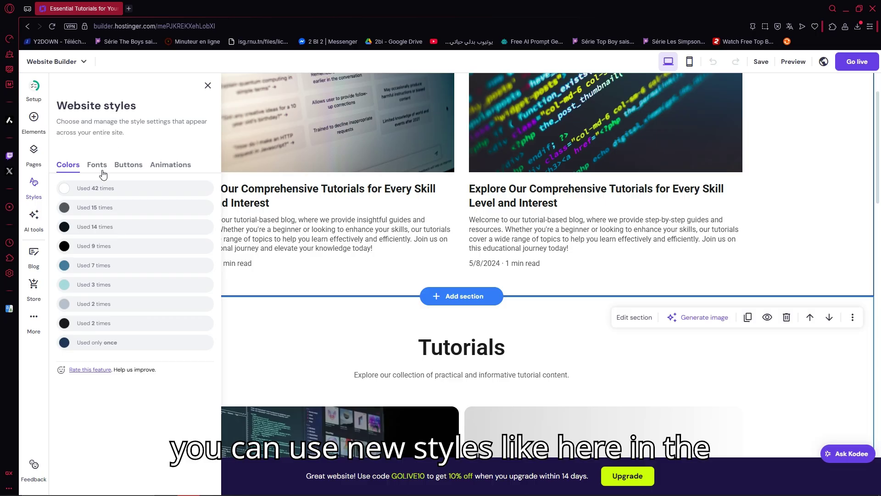
{"action": "left_click", "coordinate": [102, 169]}
{"action": "left_click", "coordinate": [133, 168]}
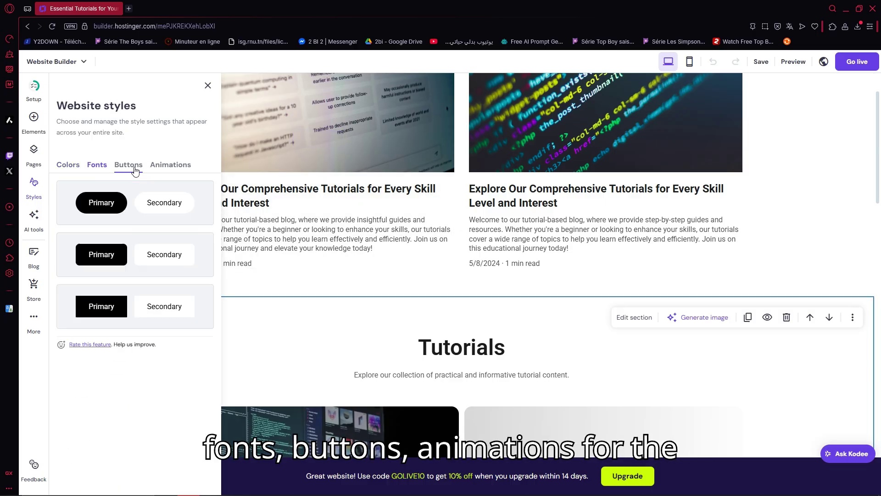
{"action": "left_click", "coordinate": [175, 168]}
{"action": "left_click", "coordinate": [68, 166]}
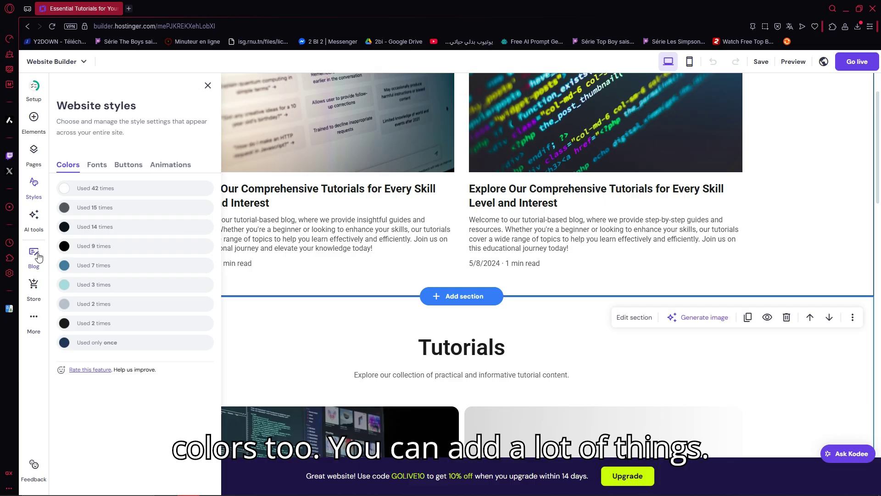
Step: Review the online store option, close it, and return to the beginning of the Tutorials page
{"action": "left_click", "coordinate": [33, 293]}
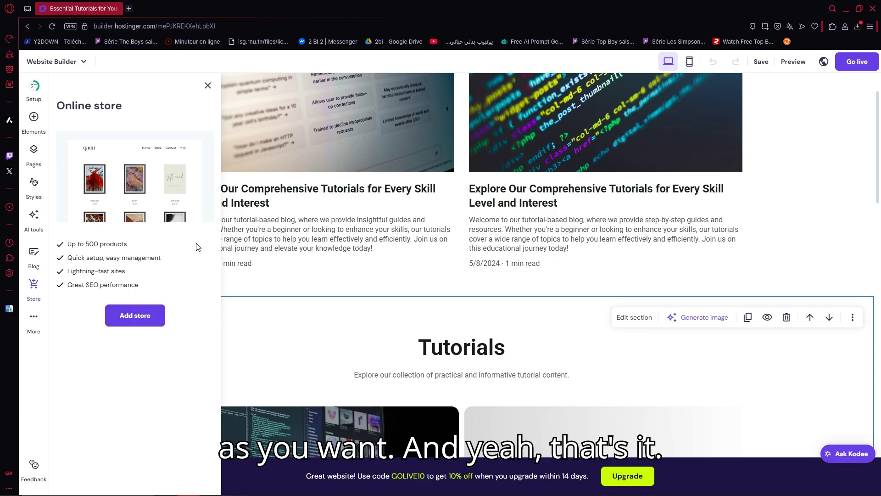
{"action": "left_click", "coordinate": [207, 86]}
{"action": "scroll", "coordinate": [392, 325], "scroll_direction": "up", "scroll_amount": 3}
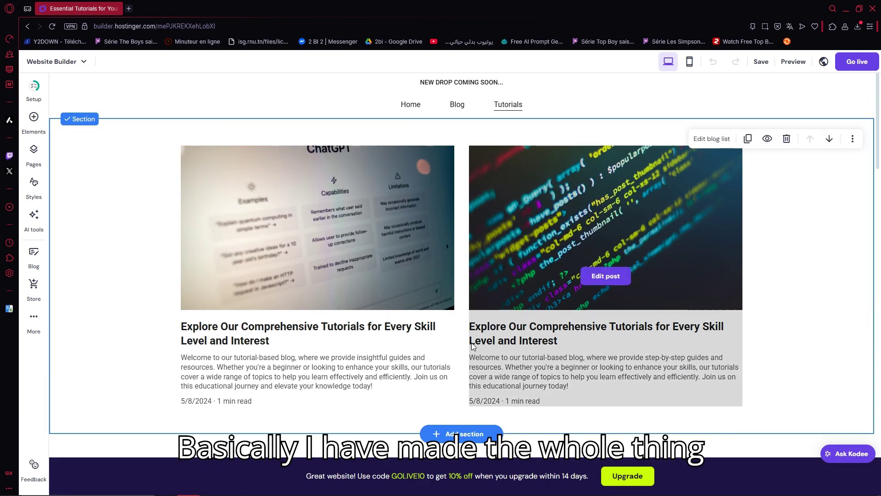